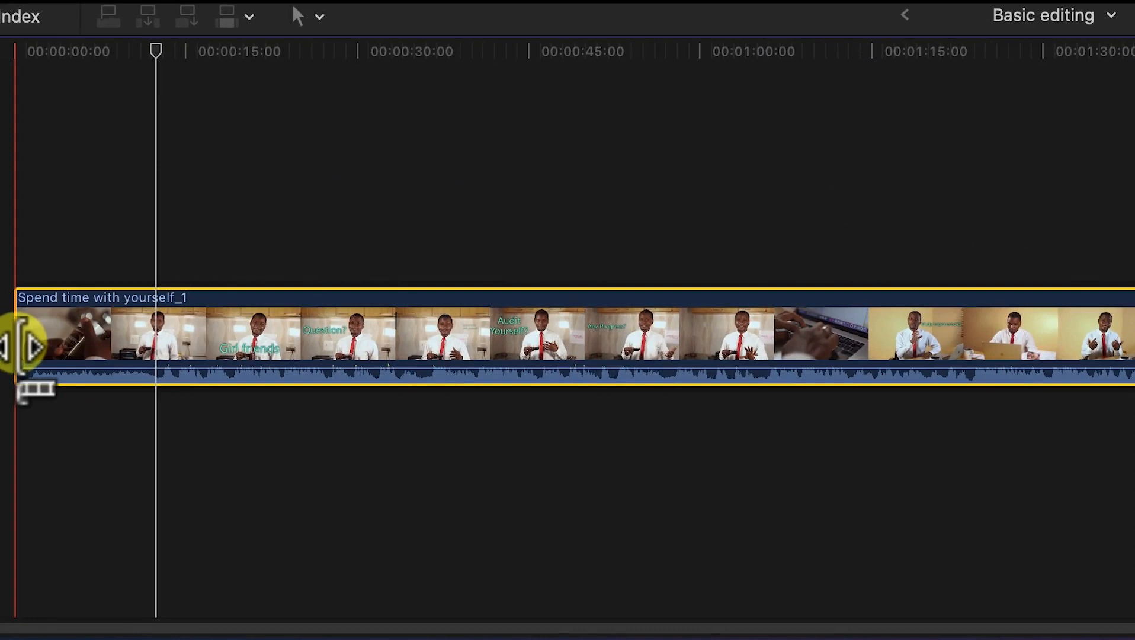
# Step: Trim the start of the Spend time with yourself_1 clip so it runs 02:34:05
pyautogui.moveTo(24, 347); pyautogui.dragTo(434, 286)
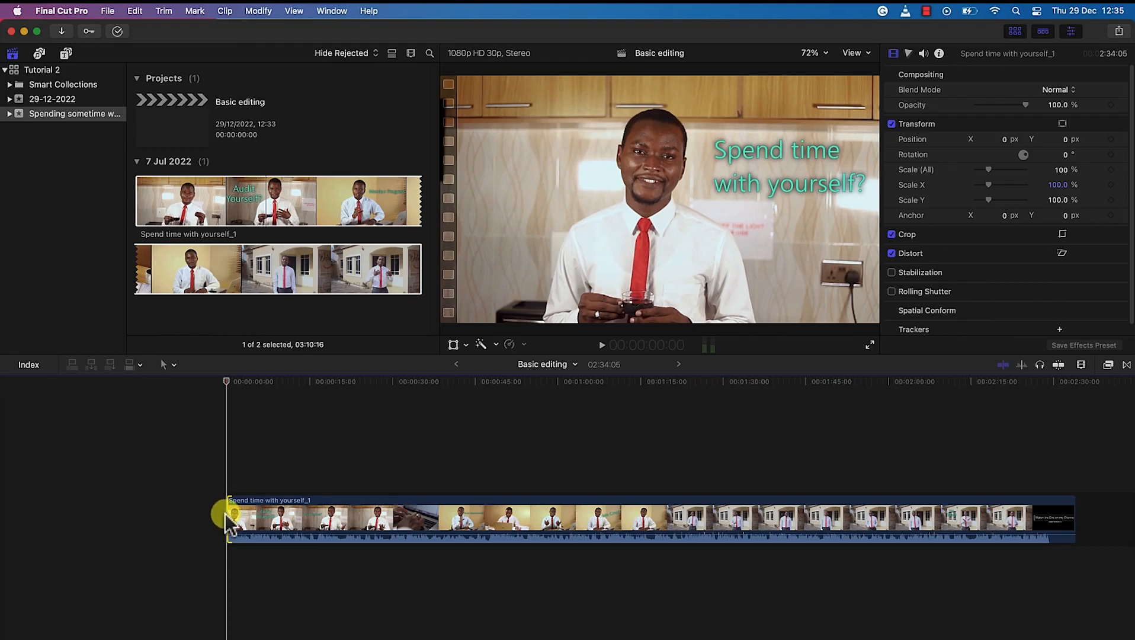
pyautogui.press('space')
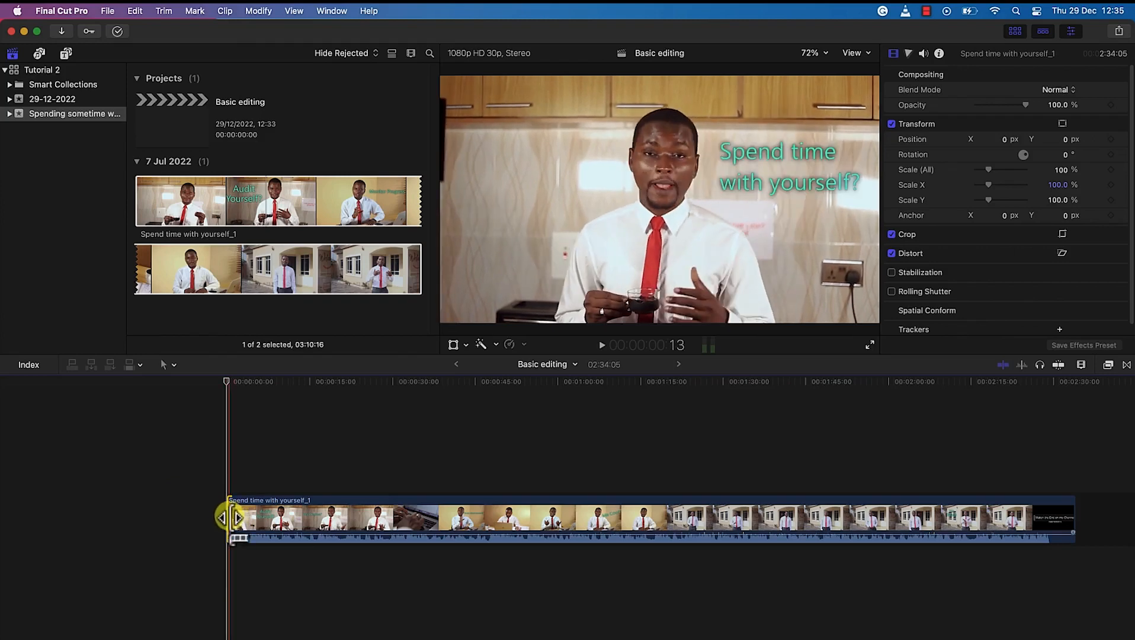
pyautogui.moveTo(236, 517); pyautogui.dragTo(122, 518)
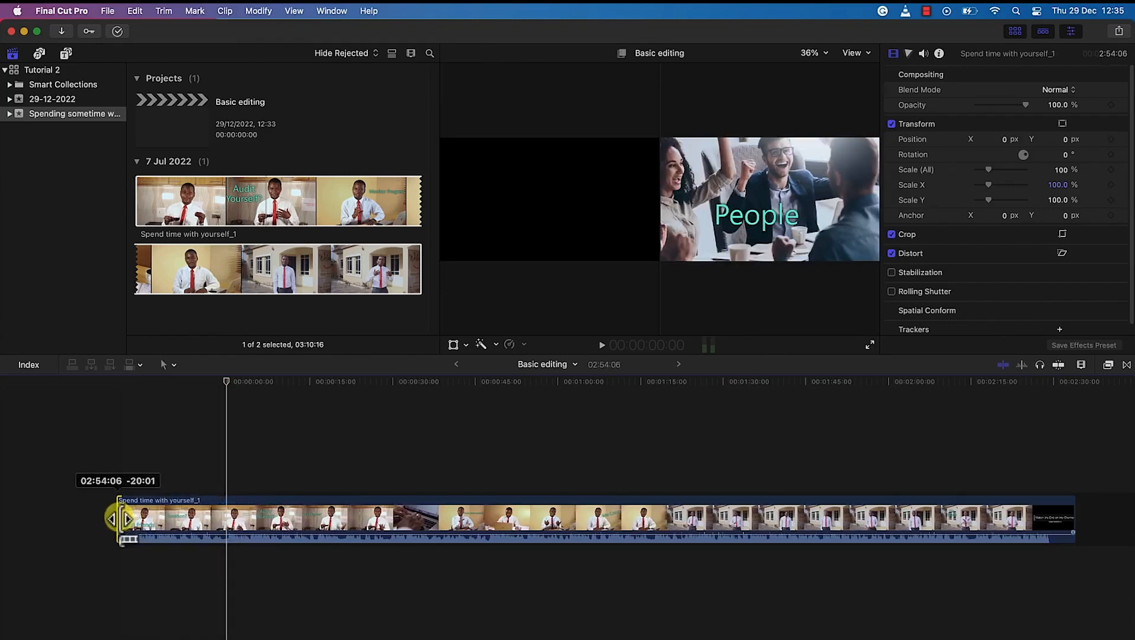
pyautogui.moveTo(124, 519); pyautogui.dragTo(227, 517)
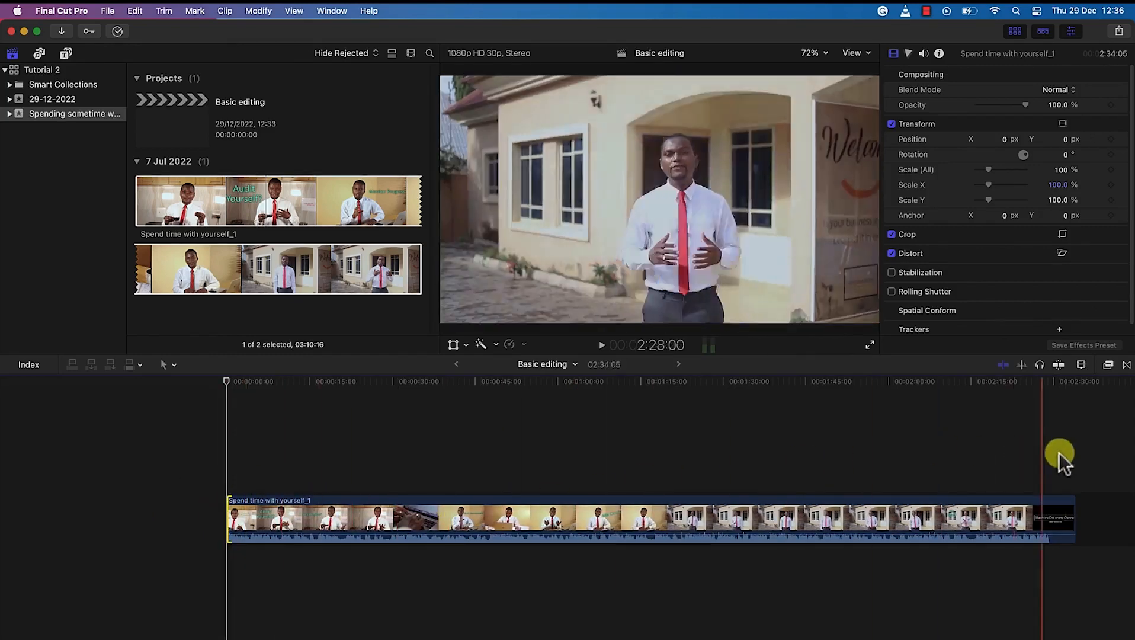
# Step: Shorten the clip from its end to a length of 01:56:02
pyautogui.moveTo(1073, 517); pyautogui.dragTo(958, 534)
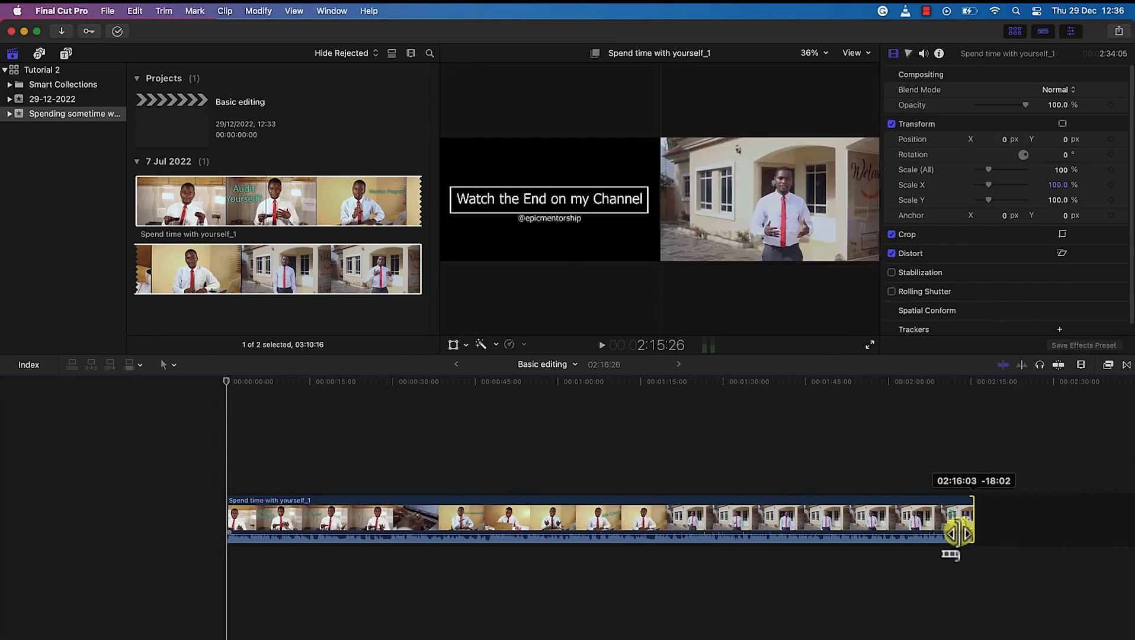
pyautogui.moveTo(864, 543); pyautogui.dragTo(863, 541)
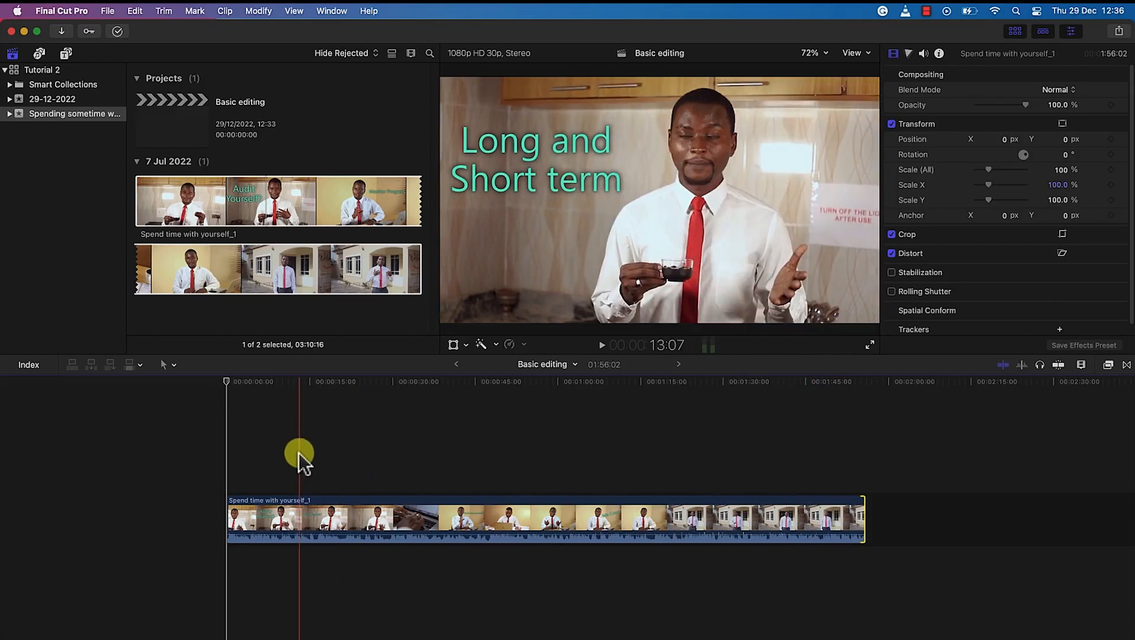
# Step: Cut the clip with the Blade tool at about 16, 40 and 70 seconds to make four clips
pyautogui.press('b')
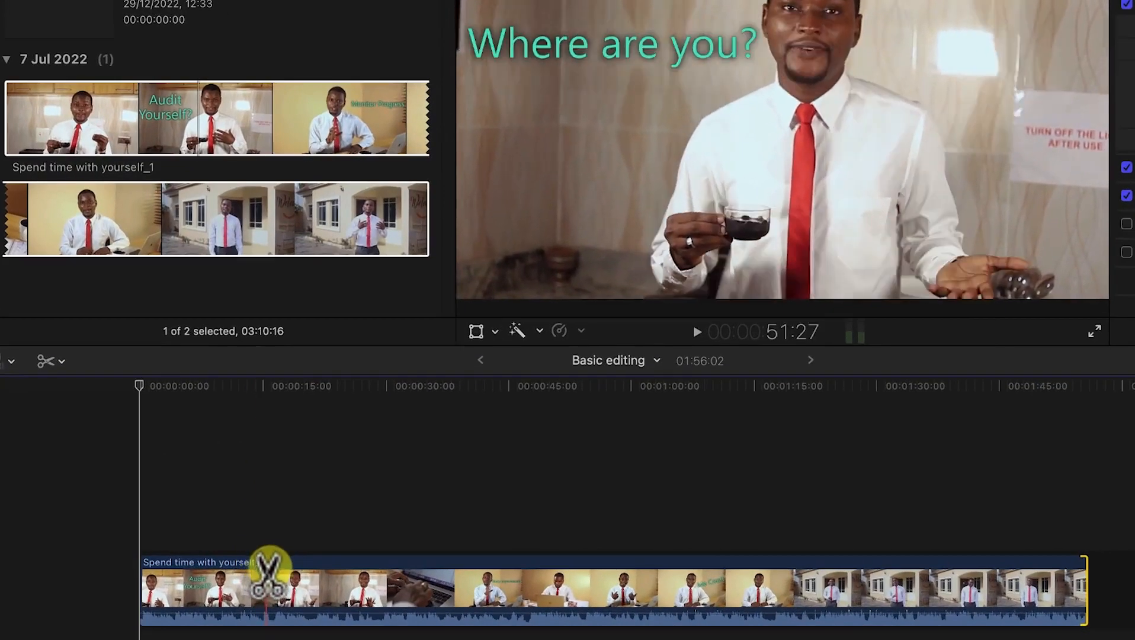
pyautogui.click(268, 569)
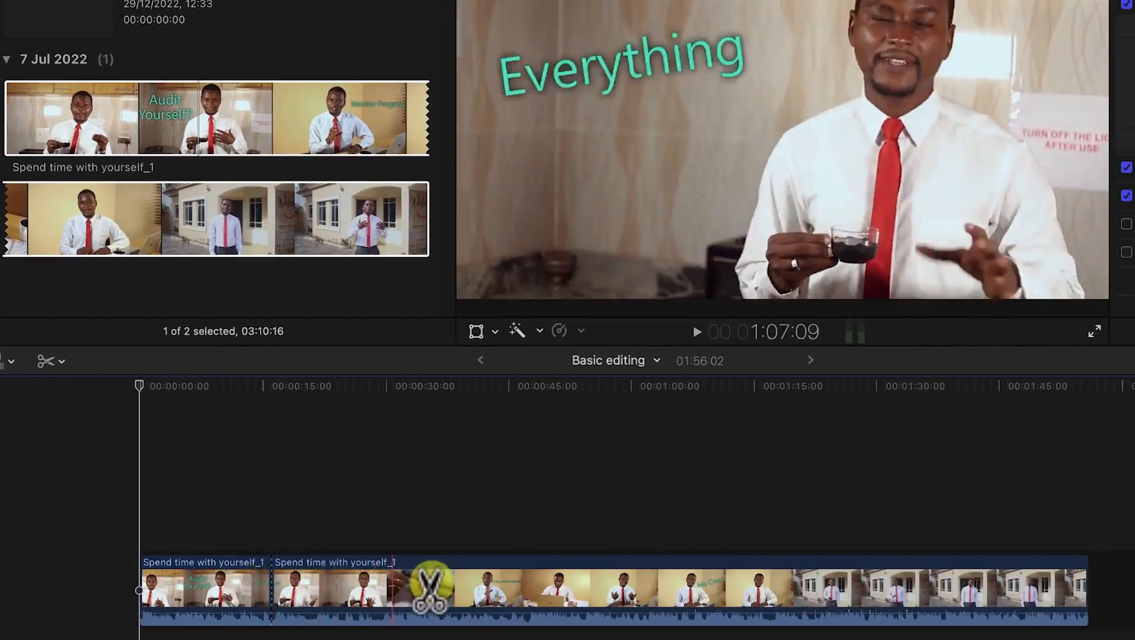
pyautogui.click(466, 572)
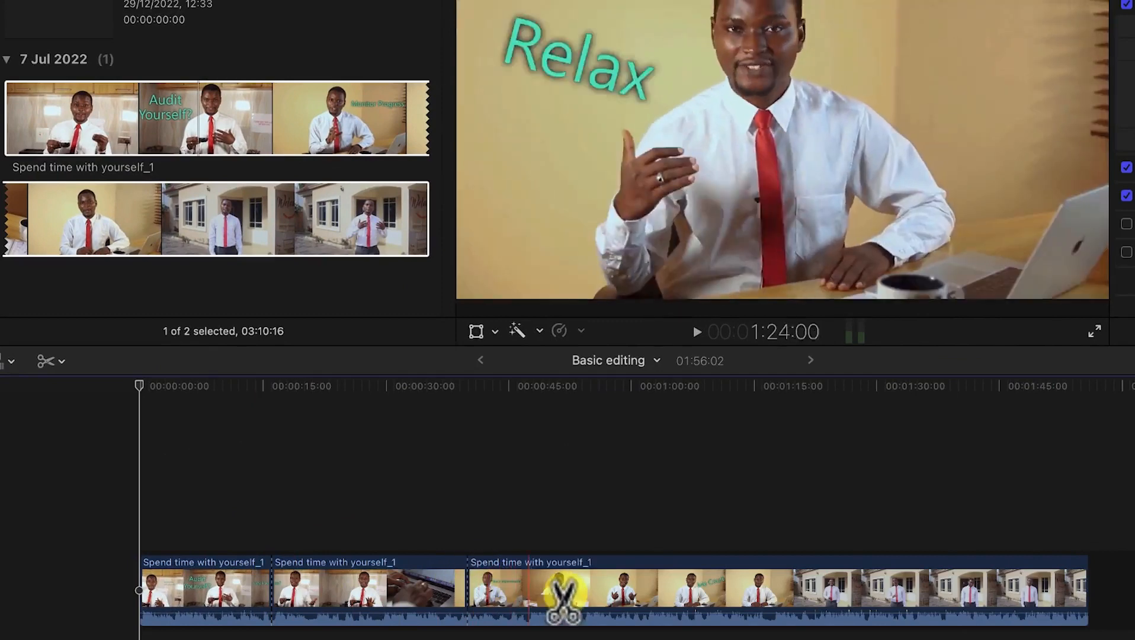
pyautogui.click(715, 579)
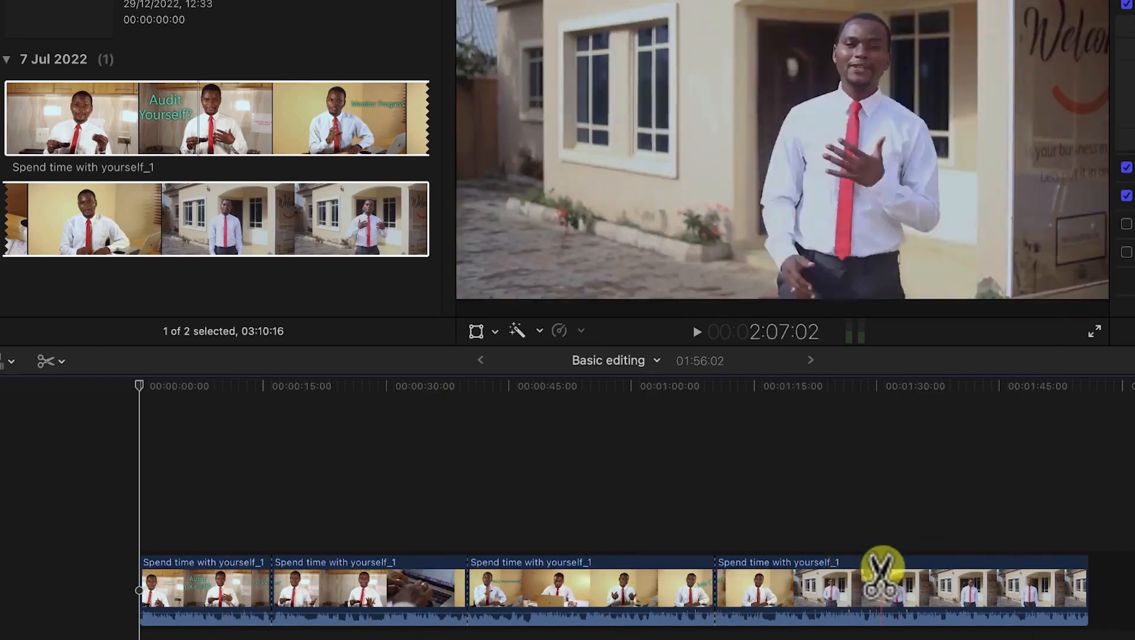
# Step: Switch to the Select tool and select the separate timeline clips one after another
pyautogui.click(64, 365)
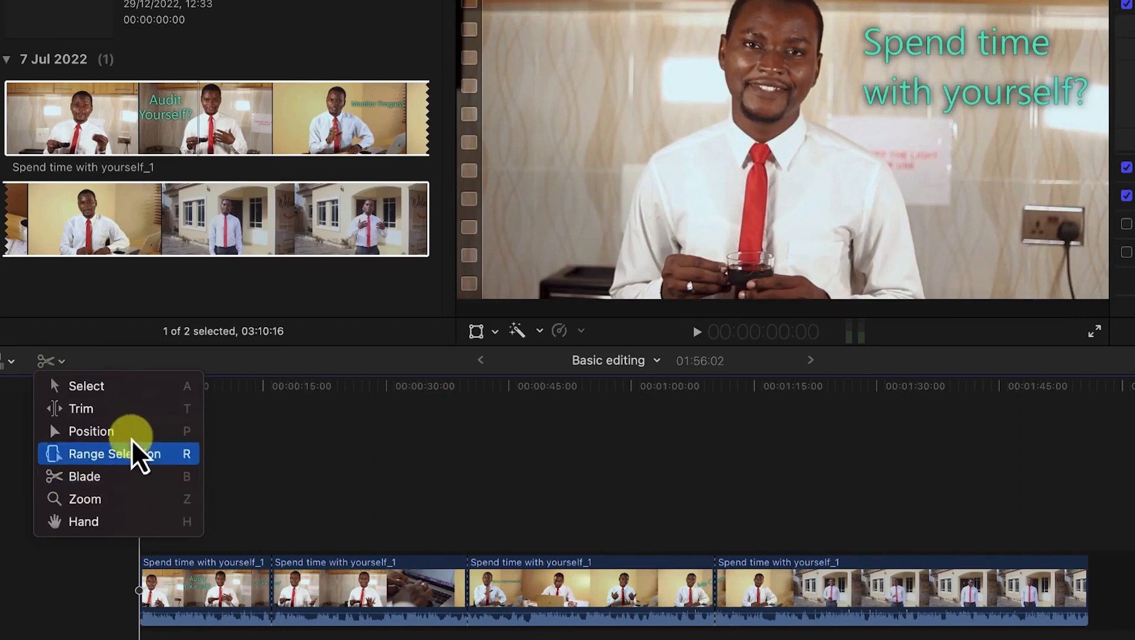
pyautogui.click(132, 393)
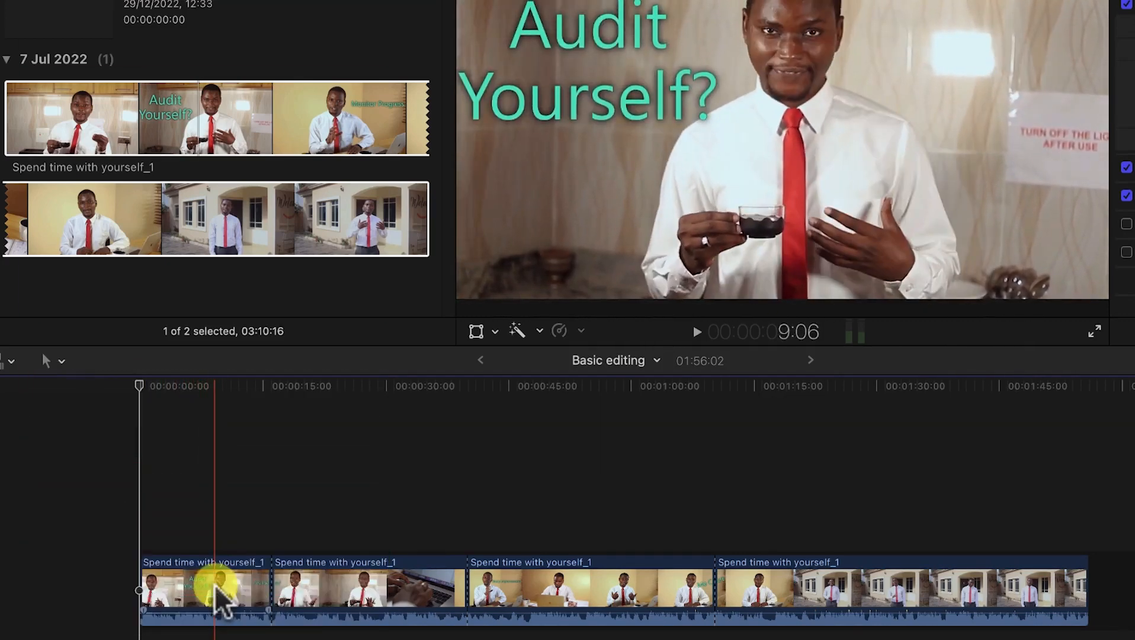
pyautogui.click(328, 604)
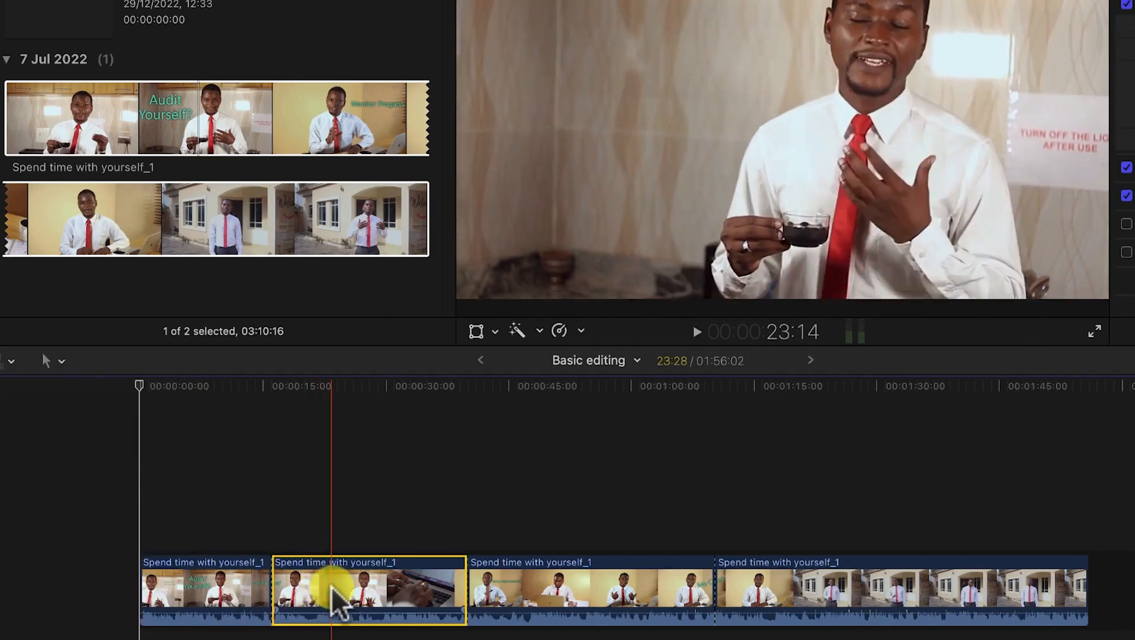
pyautogui.click(675, 604)
pyautogui.click(830, 576)
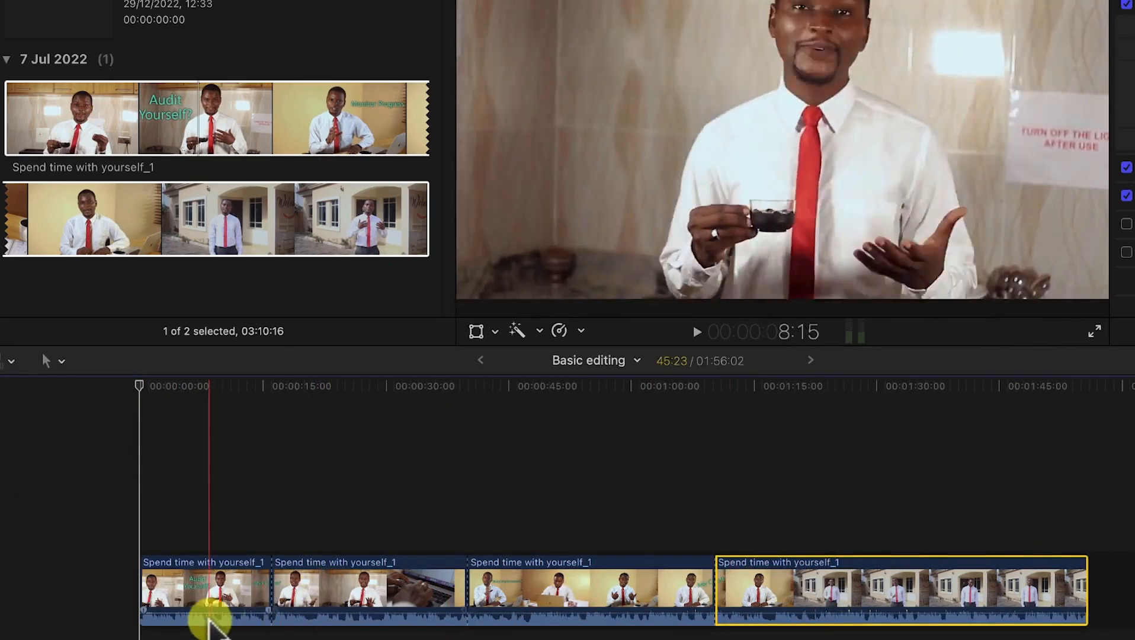
pyautogui.click(251, 592)
pyautogui.click(393, 570)
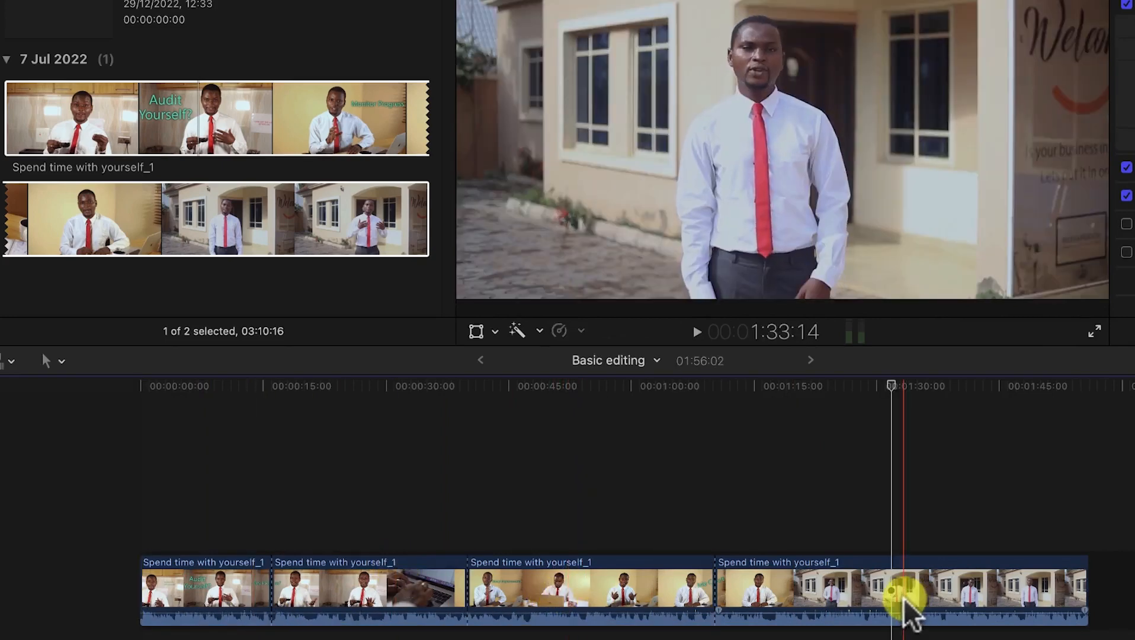
# Step: Split the last clip at about 1 minute 32 seconds with the Blade tool and return to the Select tool
pyautogui.press('b')
pyautogui.click(902, 598)
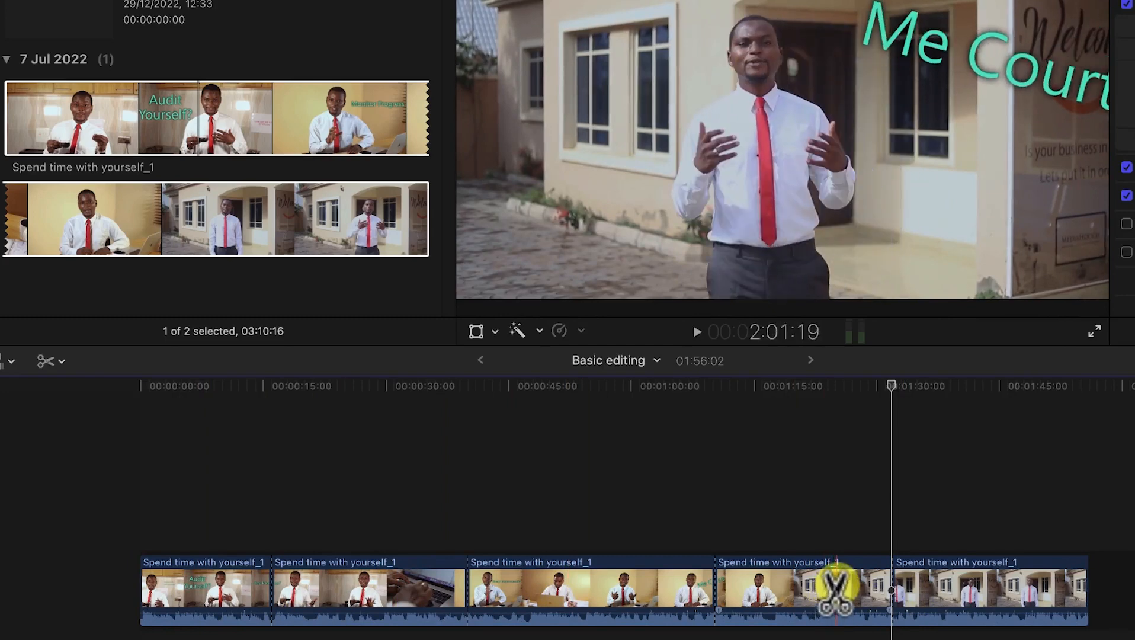
pyautogui.press('a')
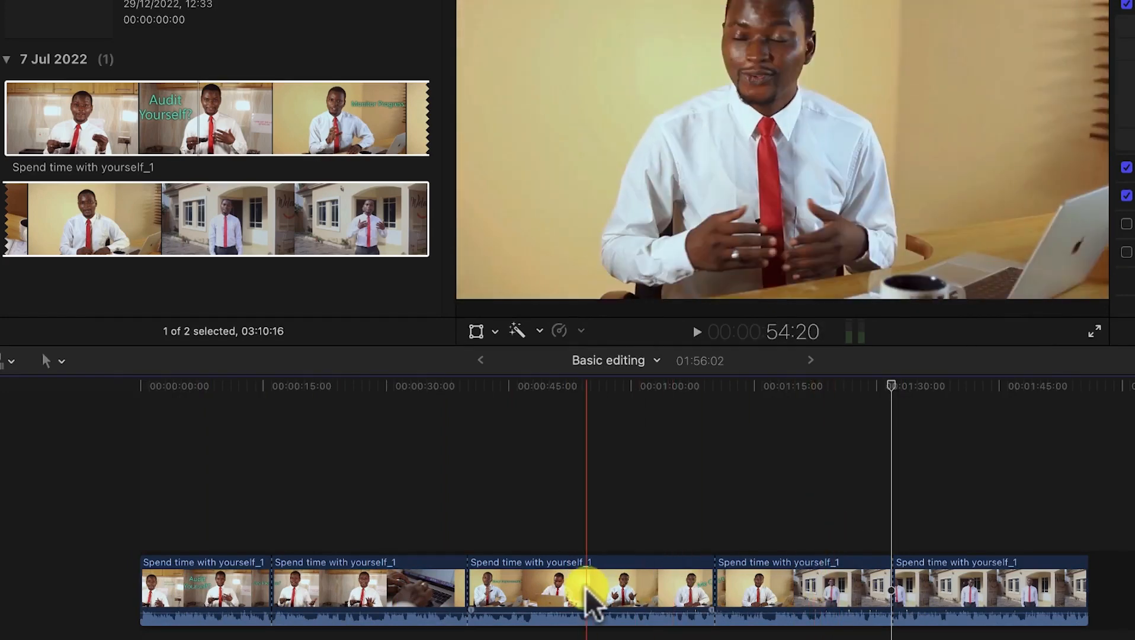
# Step: Move the third clip to the end, the last outdoor clip to the start and the second clip to the end, and delete the middle clip
pyautogui.moveTo(588, 590); pyautogui.dragTo(962, 603)
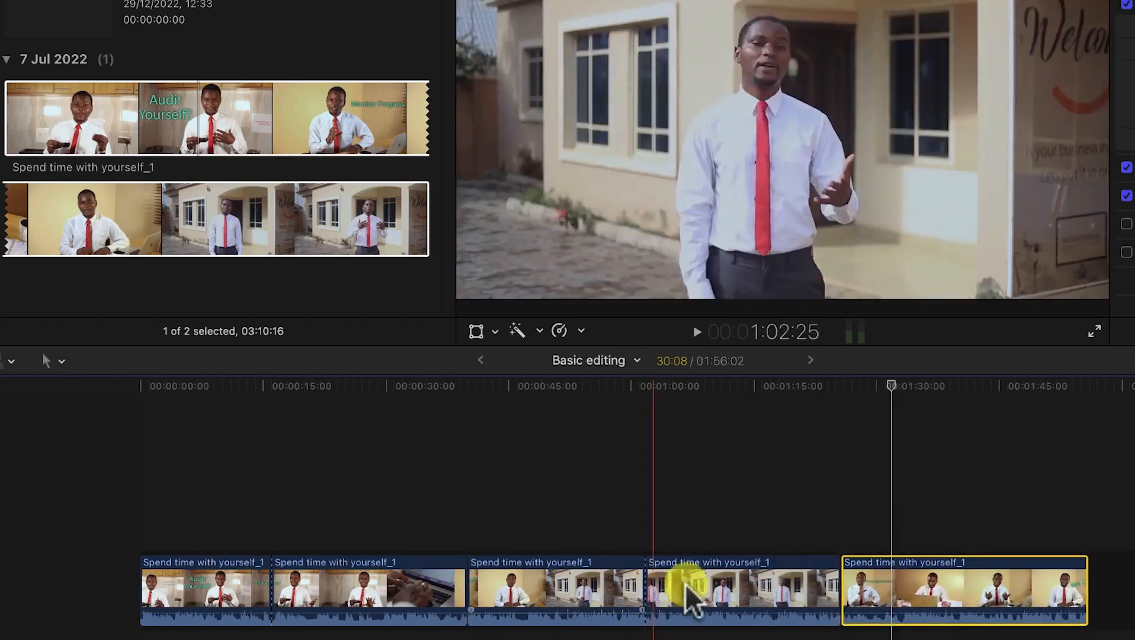
pyautogui.moveTo(708, 590); pyautogui.dragTo(1001, 579)
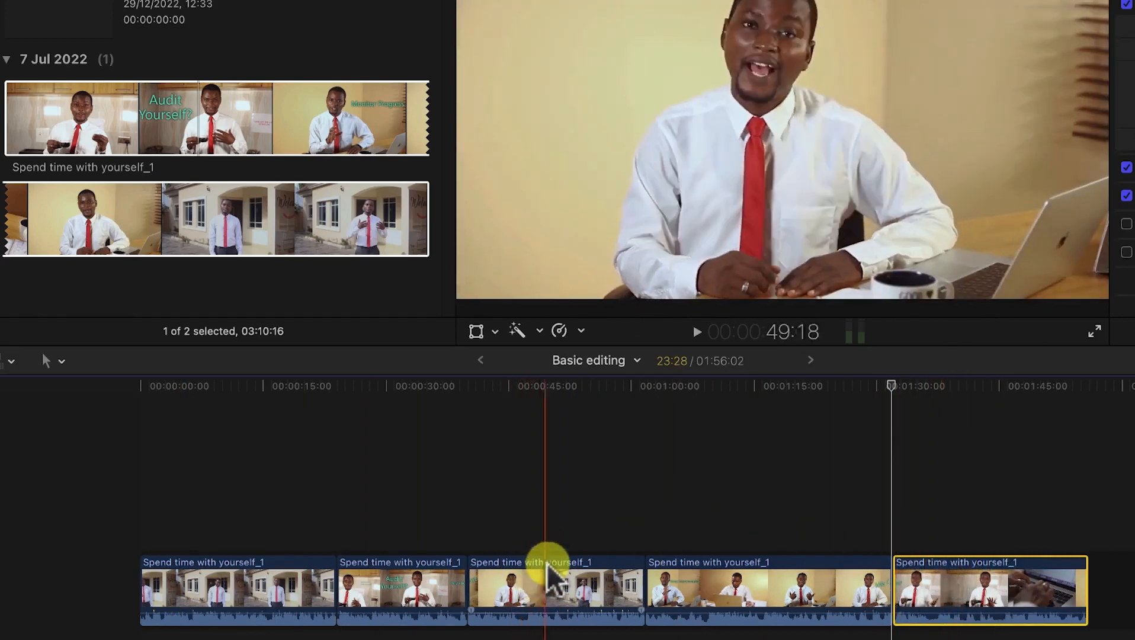
pyautogui.click(554, 585)
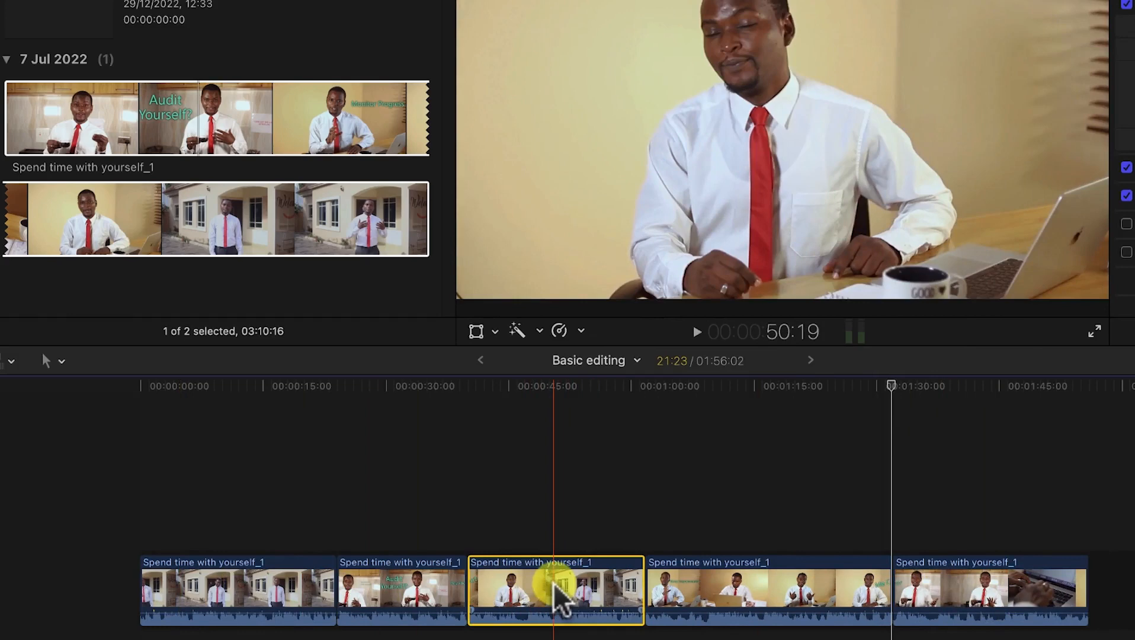
pyautogui.press('Delete')
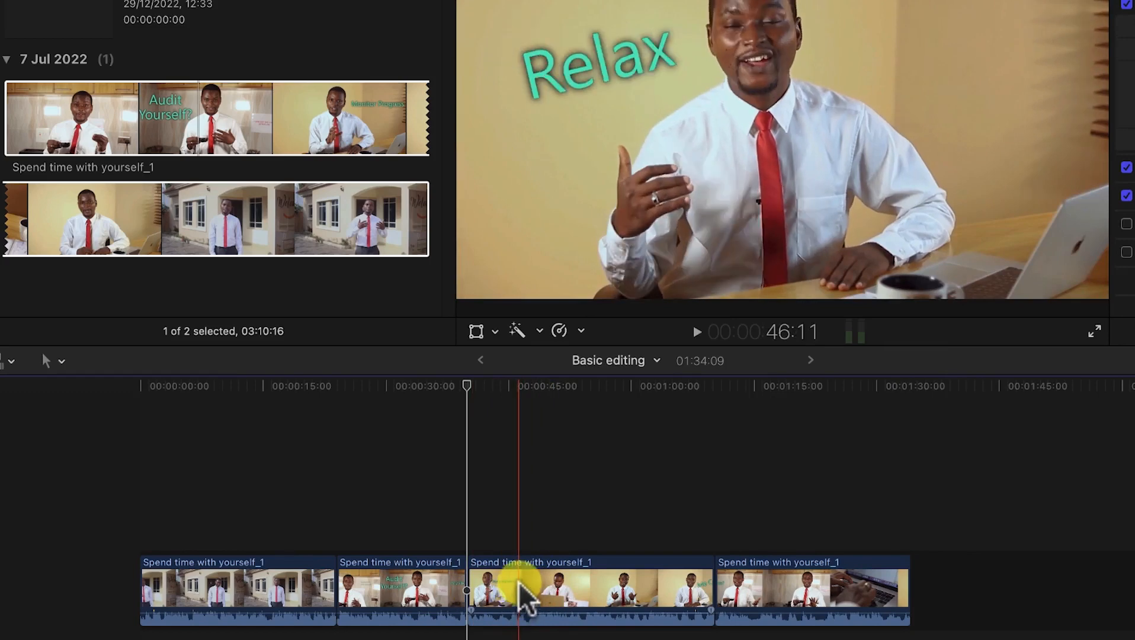
# Step: Undo the clip deletion, the clip moves, the blade cuts and the end trim
pyautogui.press('super+z')
pyautogui.press('super+z')
pyautogui.press('super+z')
pyautogui.press('super+z')
pyautogui.press('super+z')
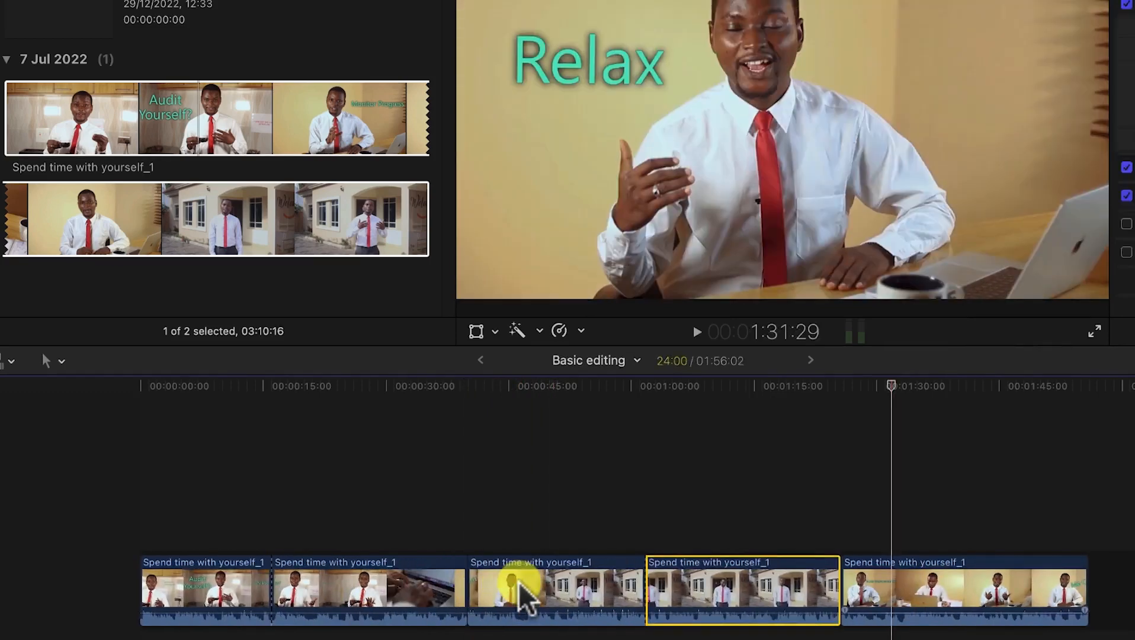
pyautogui.press('super+z')
pyautogui.press('super+z')
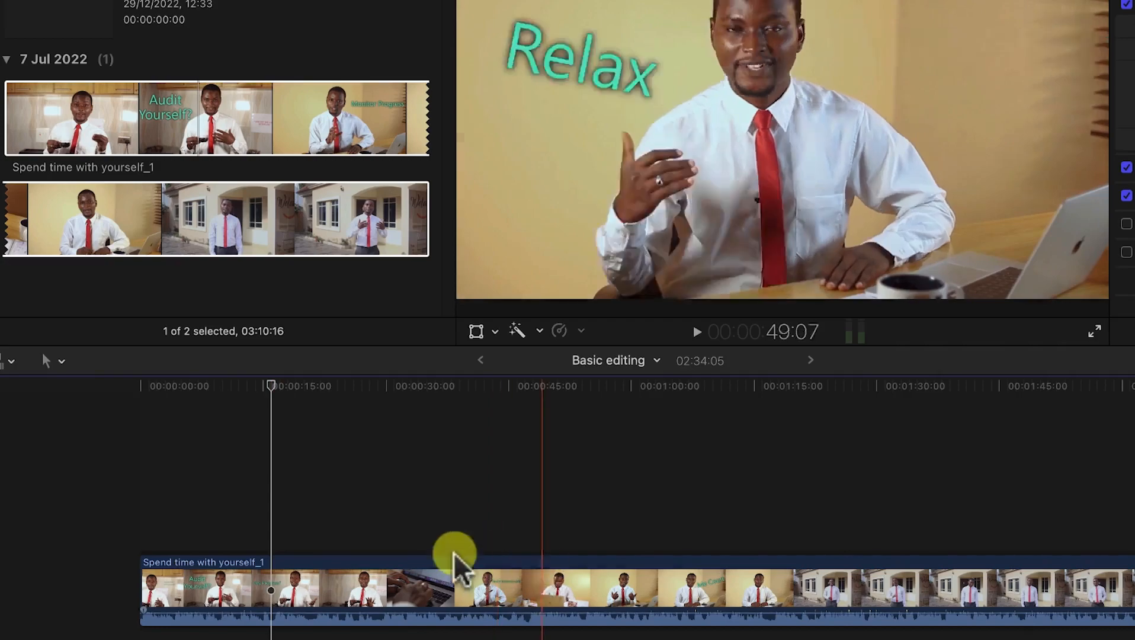
# Step: Place the playhead at about 50 seconds and split the clip there
pyautogui.moveTo(275, 385); pyautogui.dragTo(549, 397)
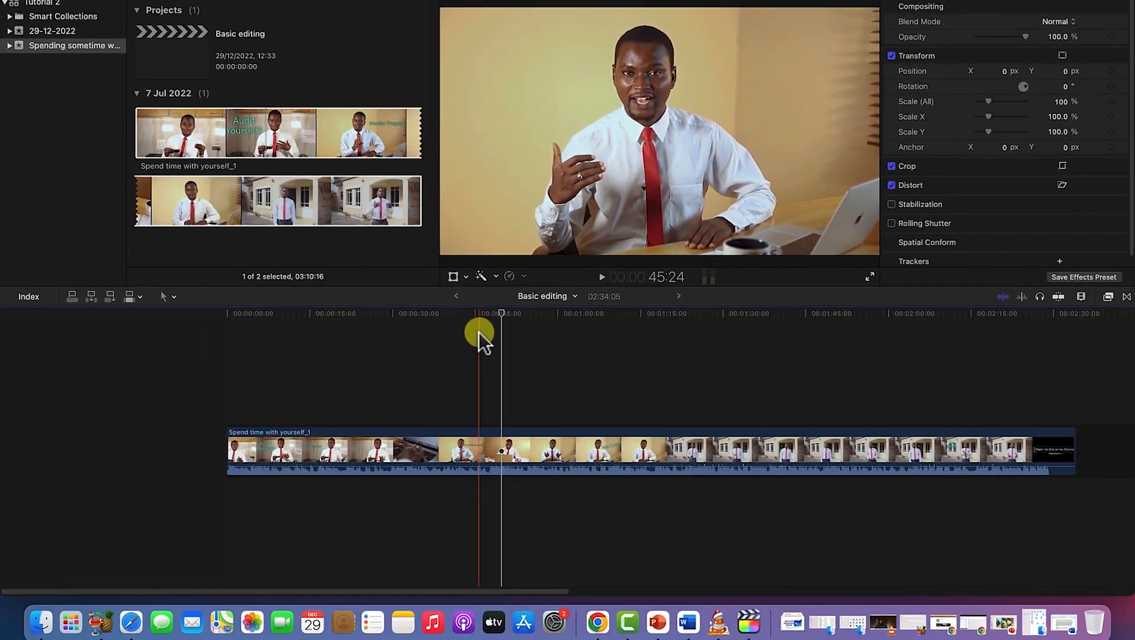
pyautogui.press('b')
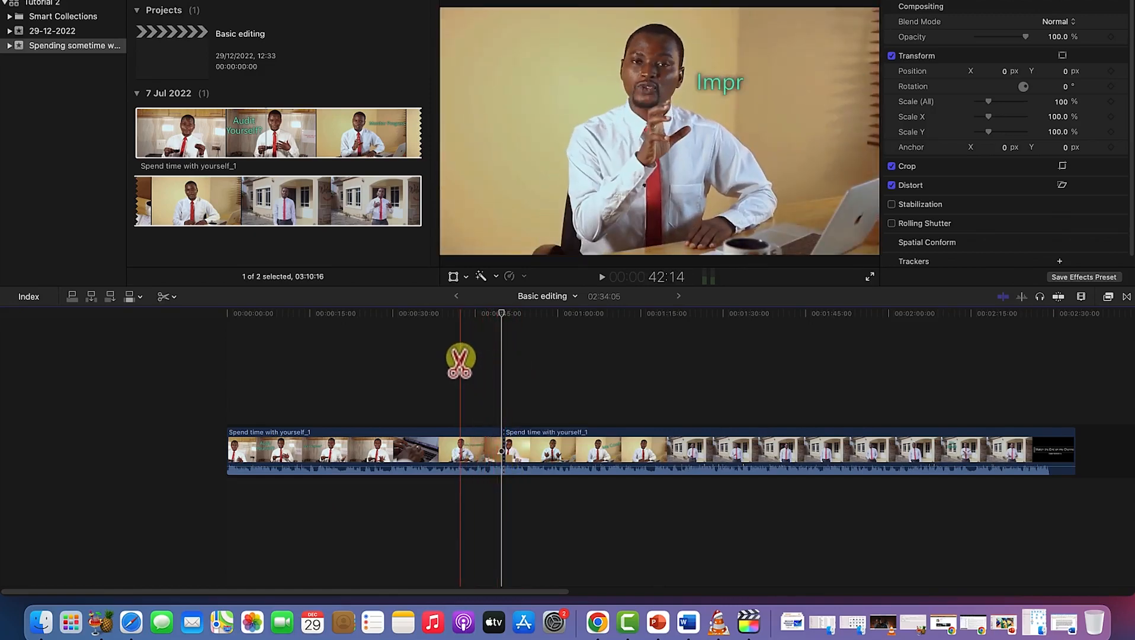
pyautogui.press('a')
# Step: Select the first clip and ripple trim its end at 37:01
pyautogui.click(478, 453)
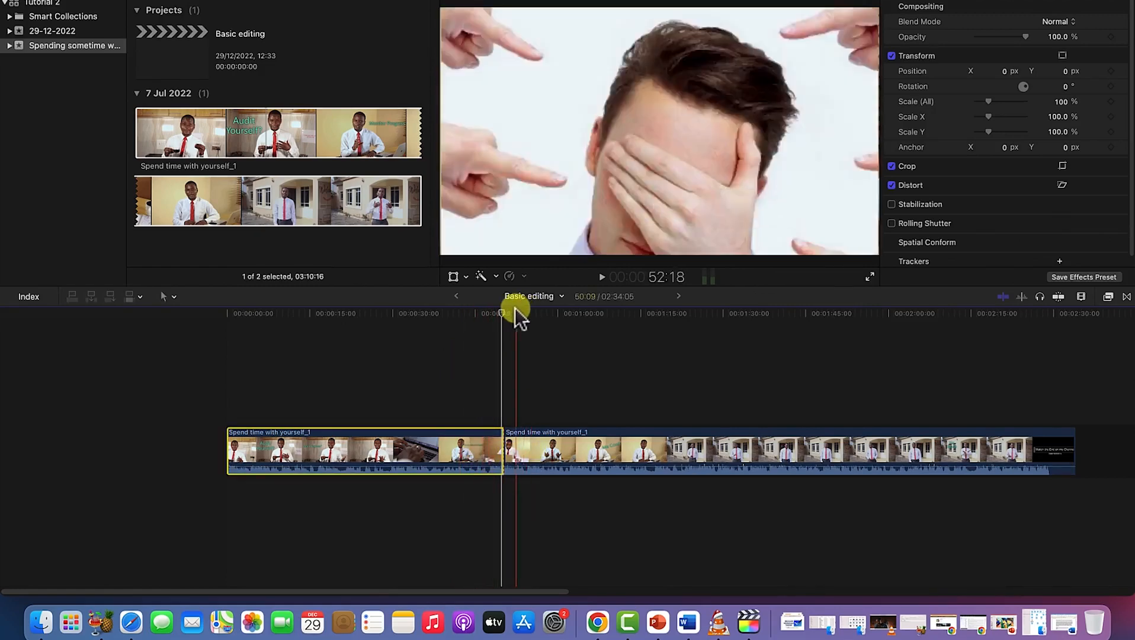
pyautogui.click(499, 314)
pyautogui.moveTo(498, 315); pyautogui.dragTo(390, 335)
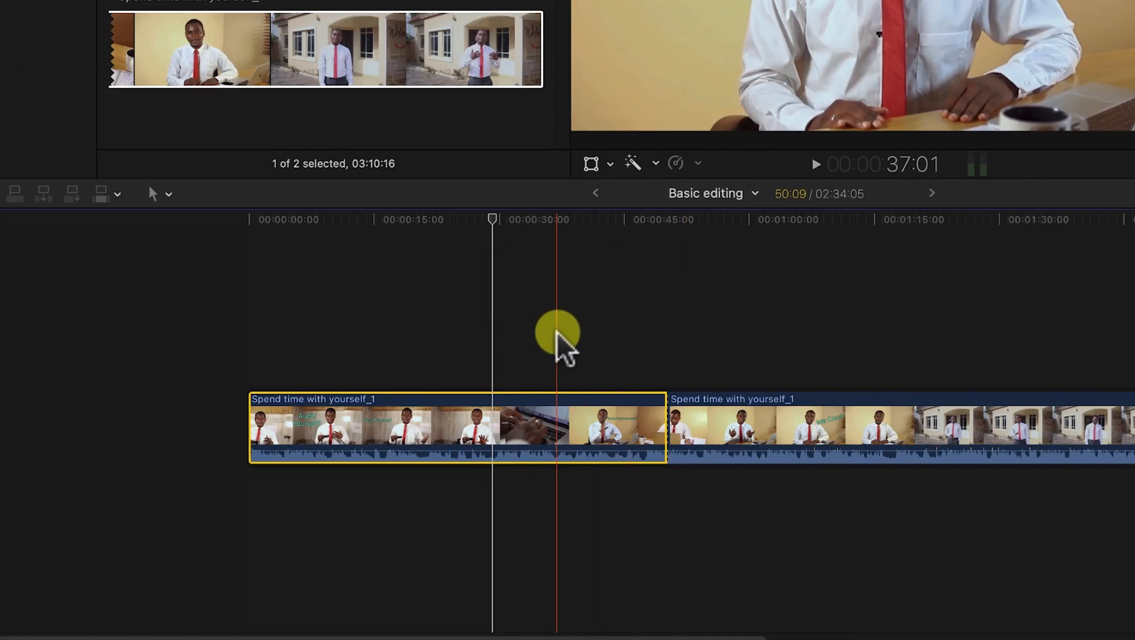
pyautogui.hotkey('alt', ']')
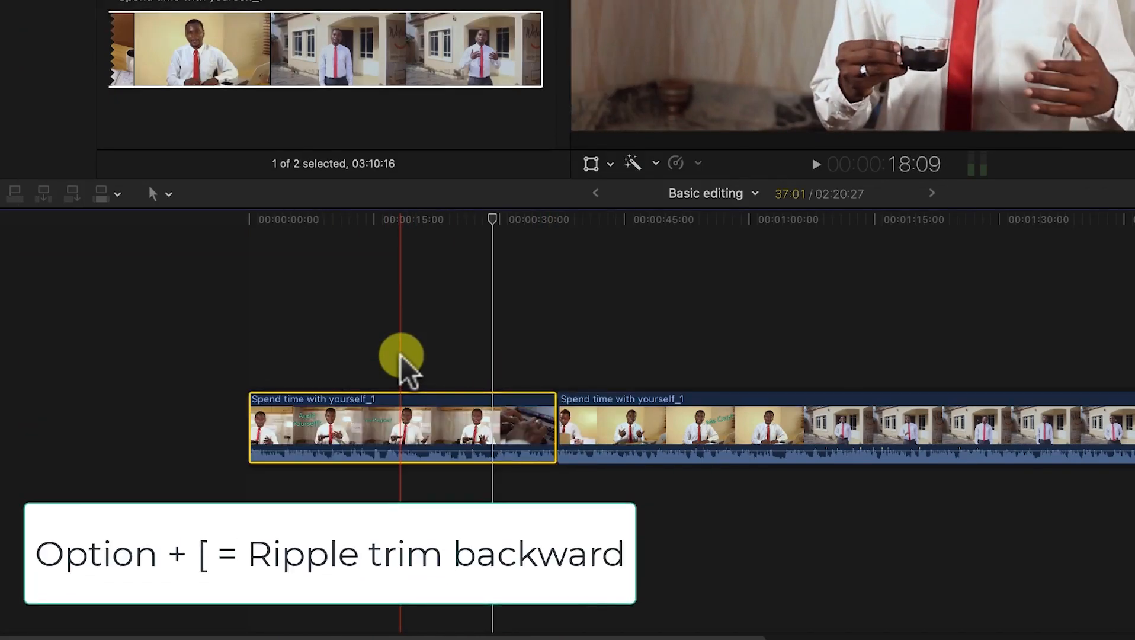
# Step: Ripple trim the first clip's start at 18:09, and its end to a clip length of 09:06
pyautogui.hotkey('alt', '[')
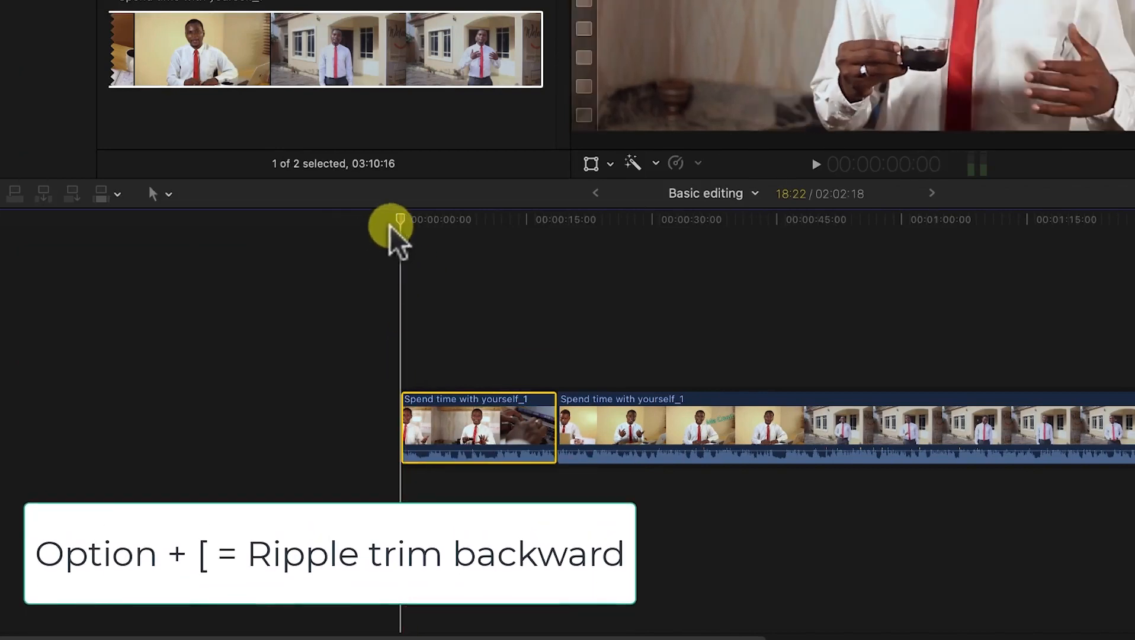
pyautogui.moveTo(407, 220); pyautogui.dragTo(473, 252)
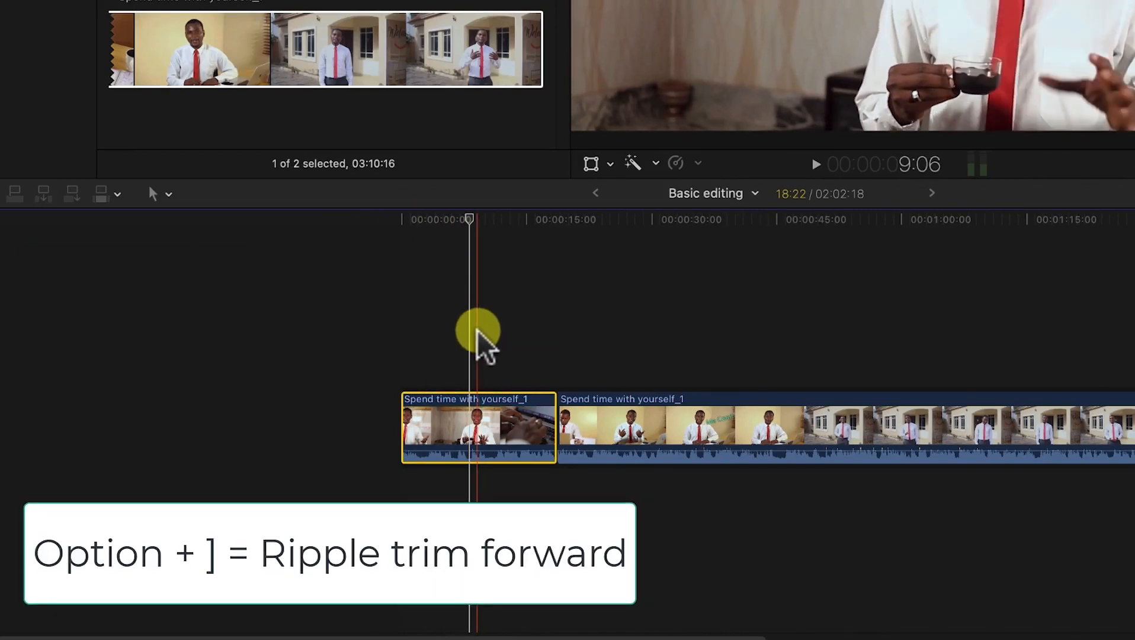
pyautogui.hotkey('alt', ']')
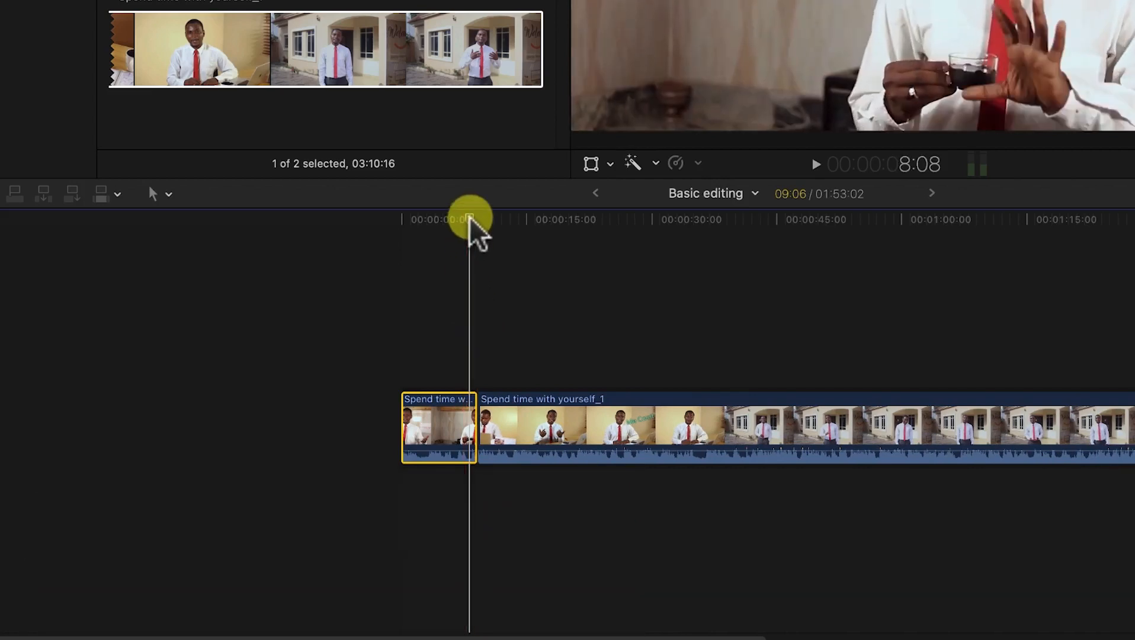
# Step: Move the playhead to about 38 seconds and select the second clip
pyautogui.moveTo(473, 221); pyautogui.dragTo(717, 252)
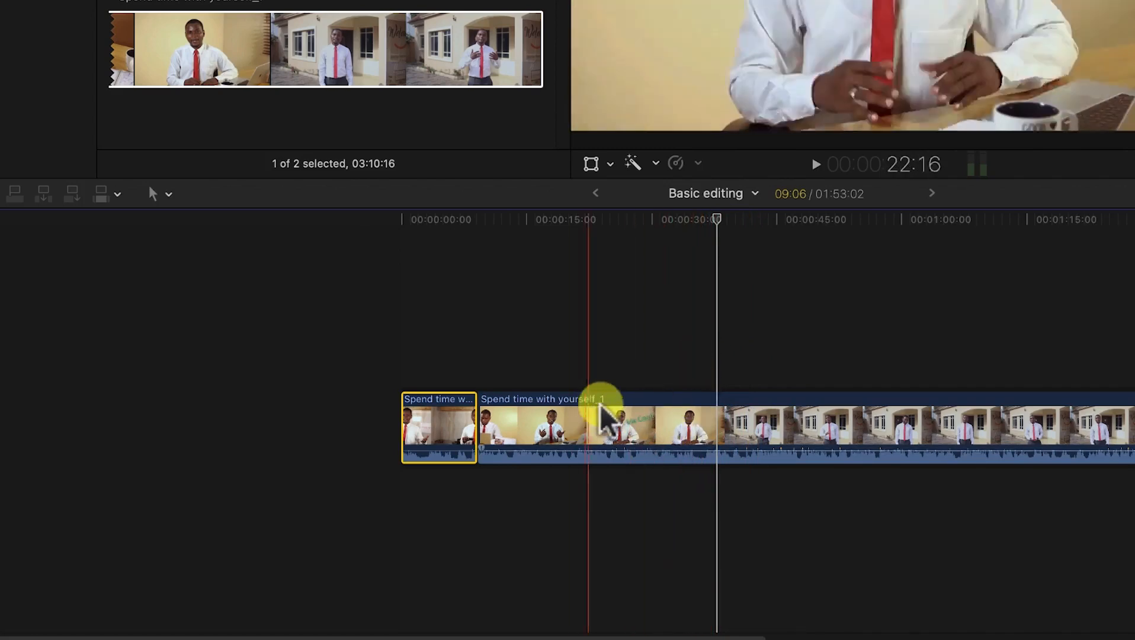
pyautogui.click(652, 432)
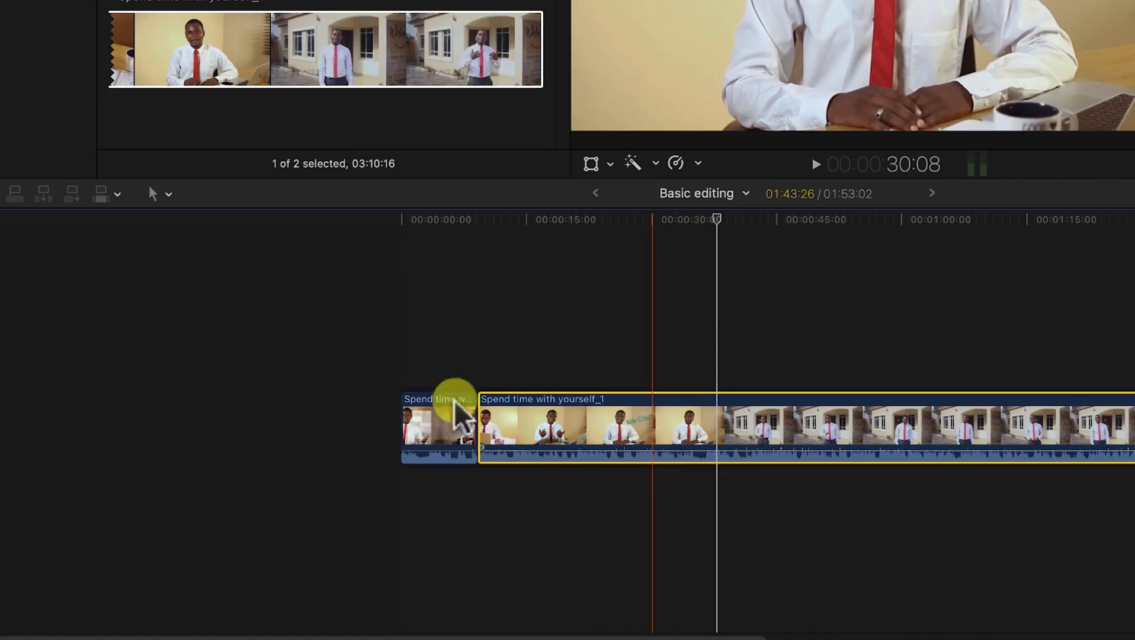
pyautogui.click(171, 199)
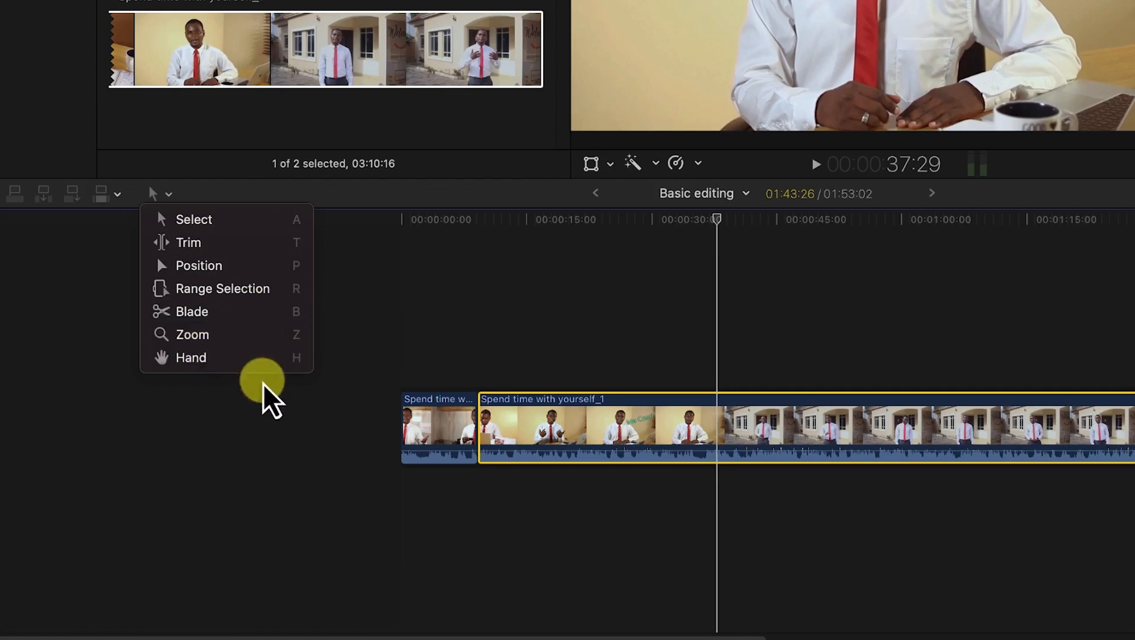
pyautogui.click(580, 282)
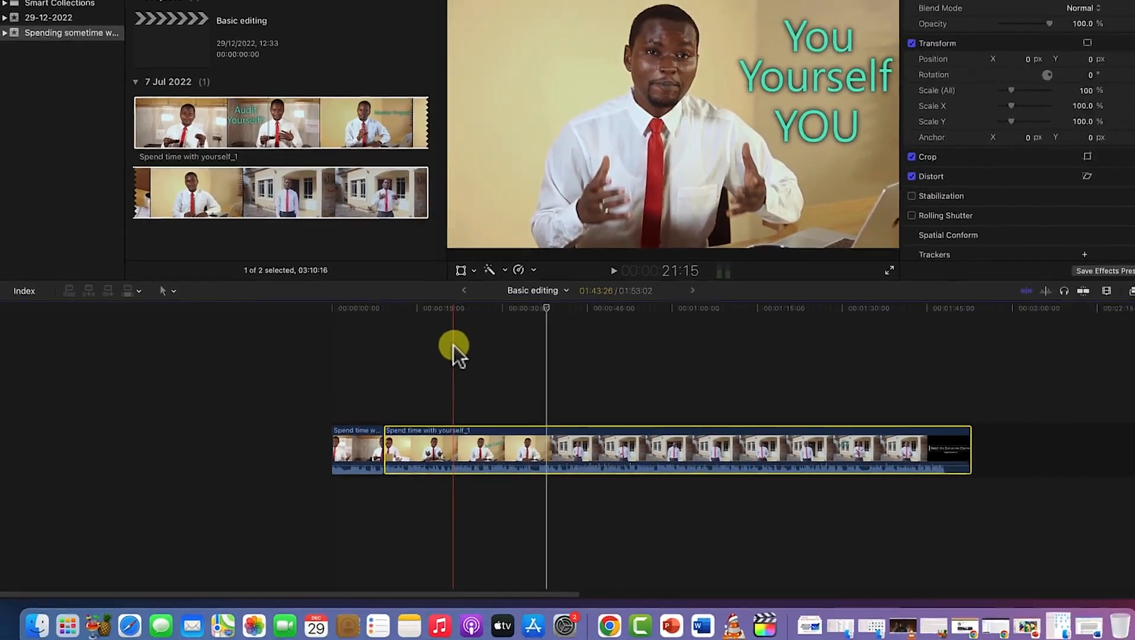